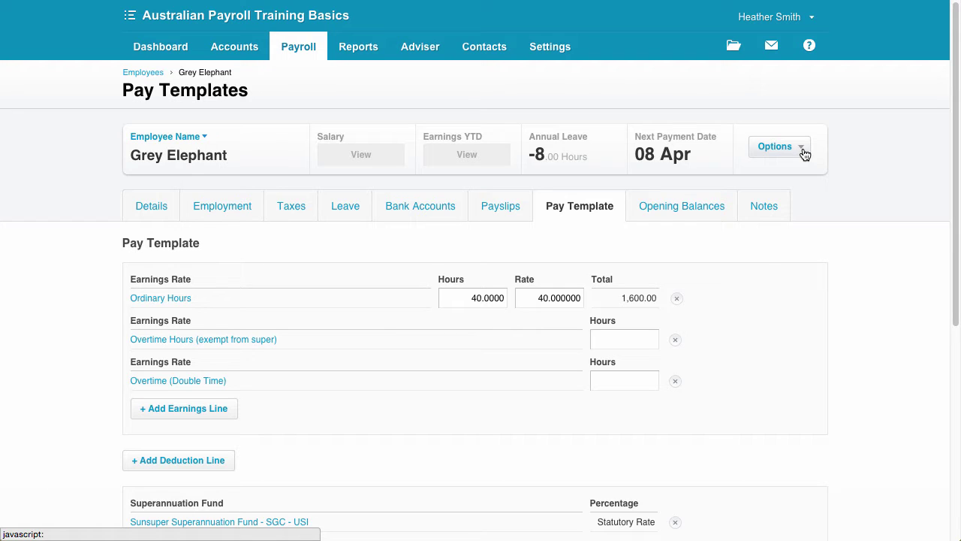
# Step: Choose Send Employee Invite from the Options menu on the employee's Pay Template page
pyautogui.click(802, 149)
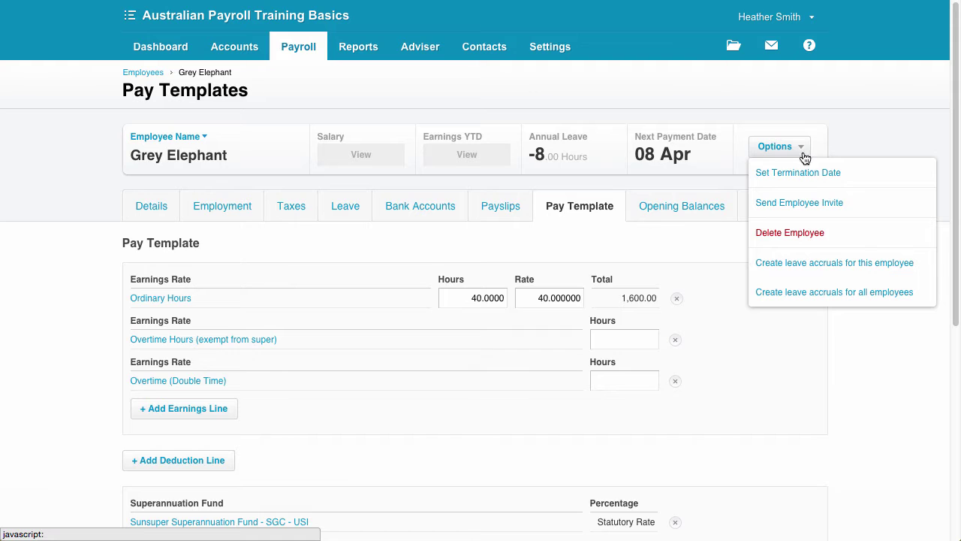
pyautogui.click(791, 211)
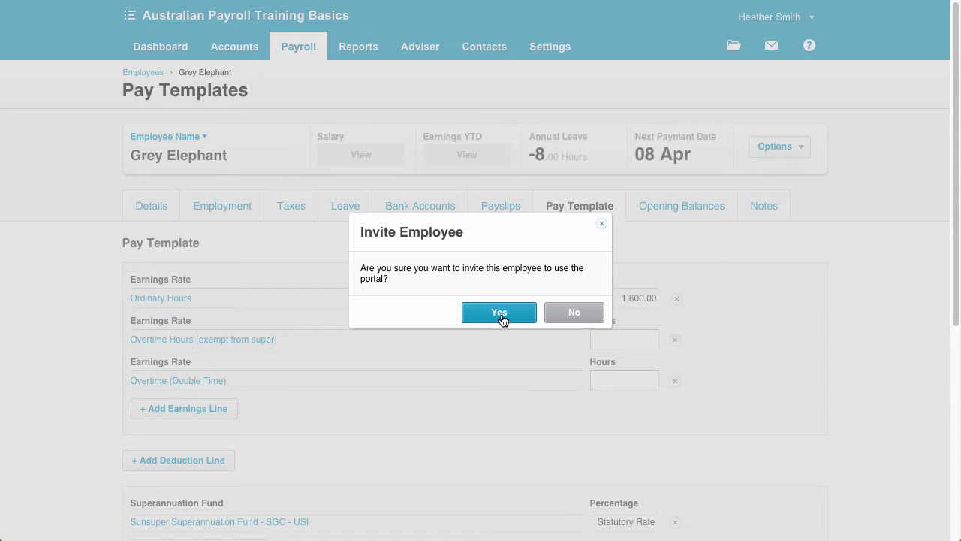
# Step: Answer Yes in the Invite Employee dialog to send the My Payroll invitation
pyautogui.click(500, 314)
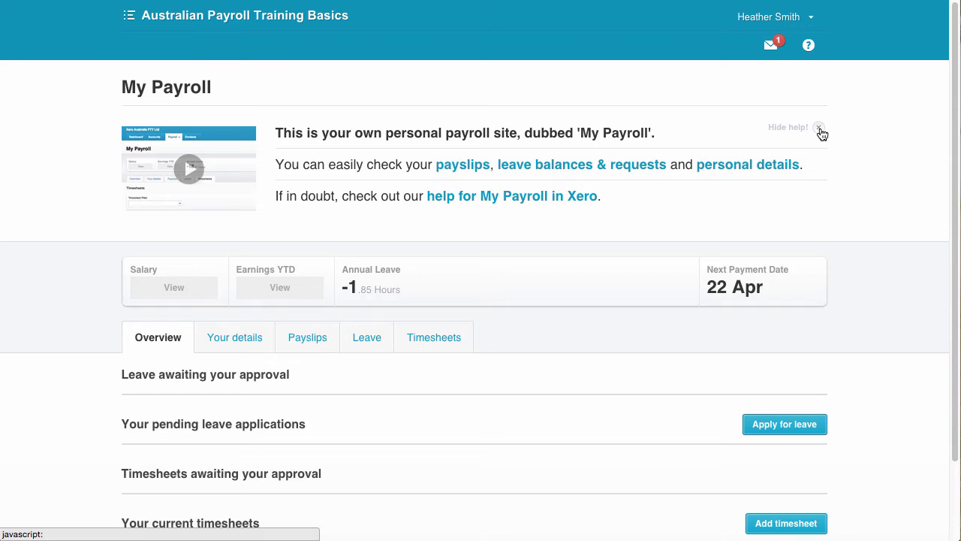
# Step: Close the Hide help! introduction panel at the top of My Payroll
pyautogui.click(820, 129)
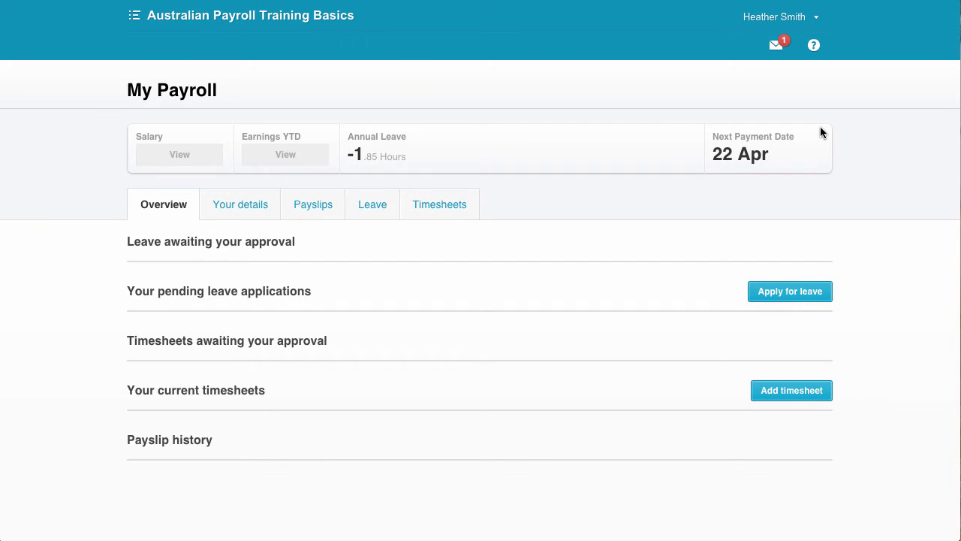
pyautogui.moveTo(251, 152)
# Step: Show the Your details tab, scrolled down to the postal address and telephone numbers
pyautogui.click(241, 210)
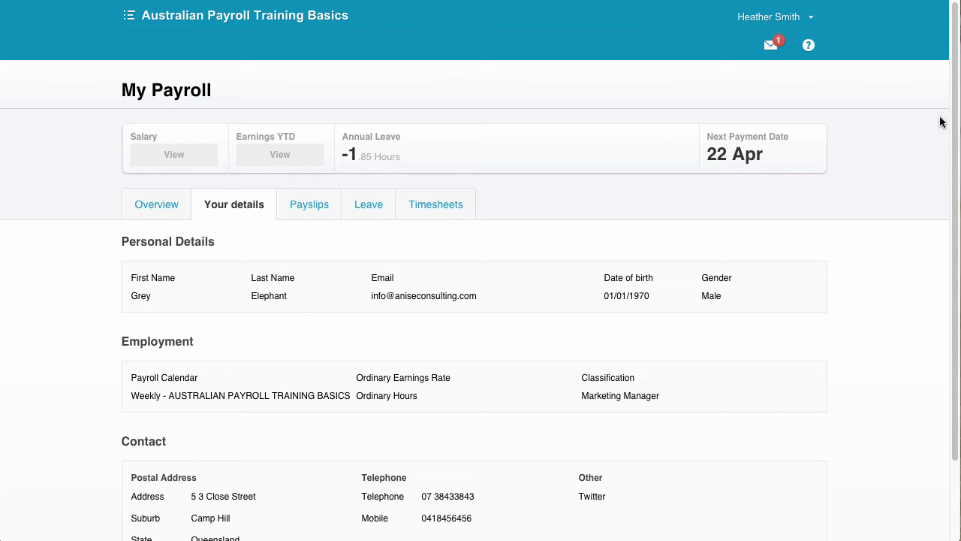
pyautogui.moveTo(952, 124); pyautogui.dragTo(952, 224)
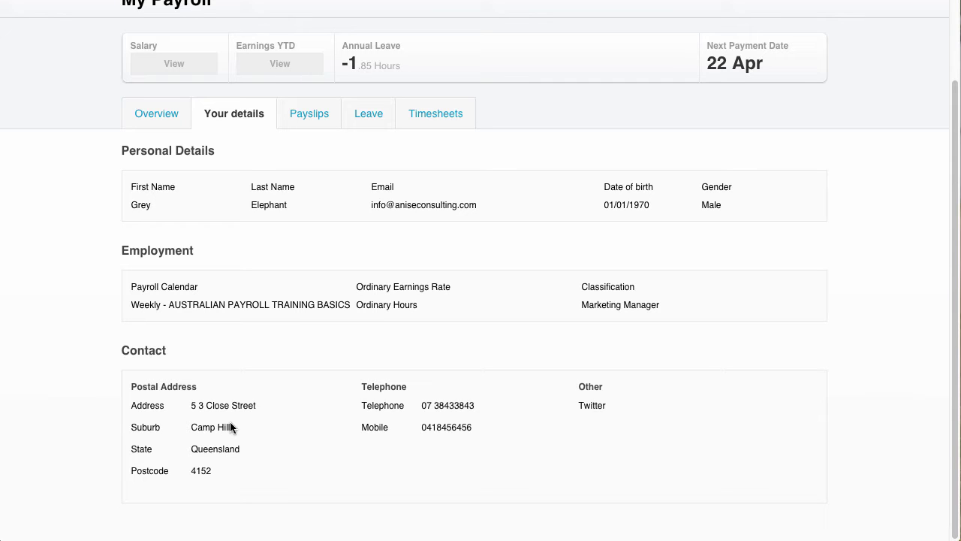
# Step: Show the Payslips tab with the weekly payslips ending 14 Apr and 07 Apr 2015
pyautogui.click(304, 117)
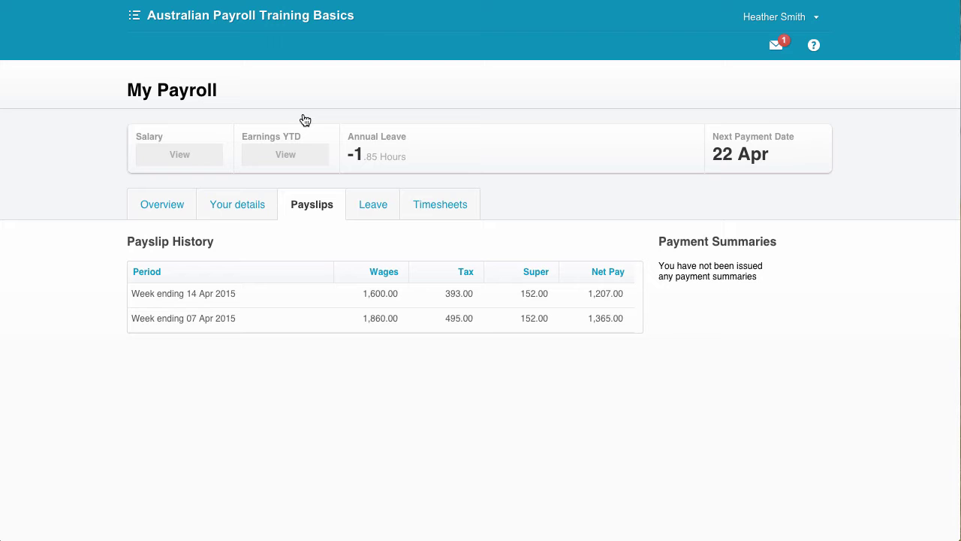
# Step: Show the Leave tab with the completed Long weekend leave for 10 Apr 2015
pyautogui.click(366, 212)
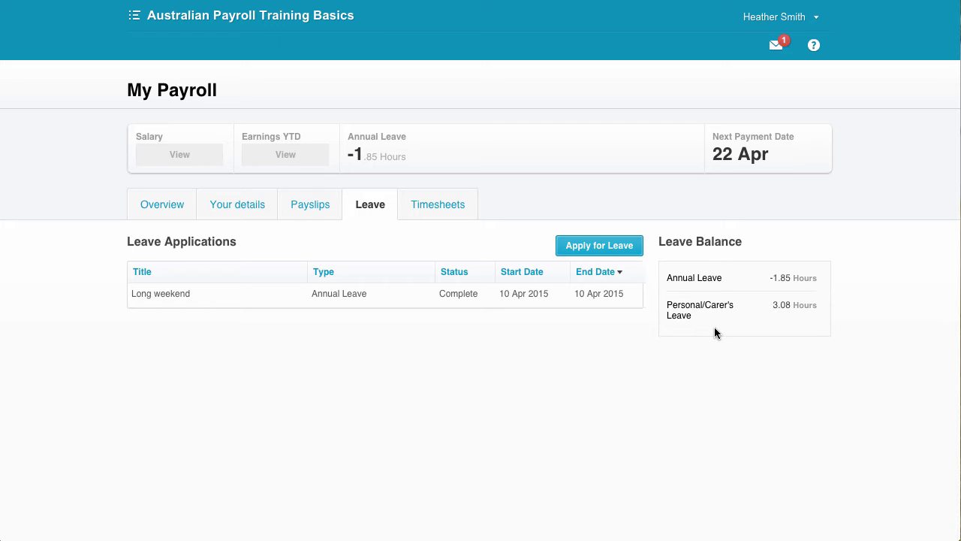
# Step: Start a Personal/Carer's Leave application titled 'Doctor visit'
pyautogui.click(629, 252)
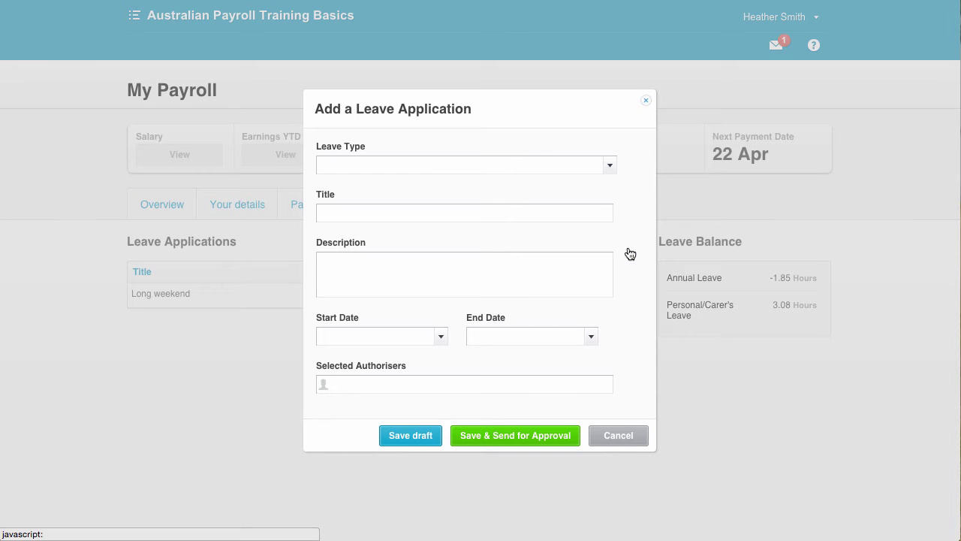
pyautogui.click(610, 166)
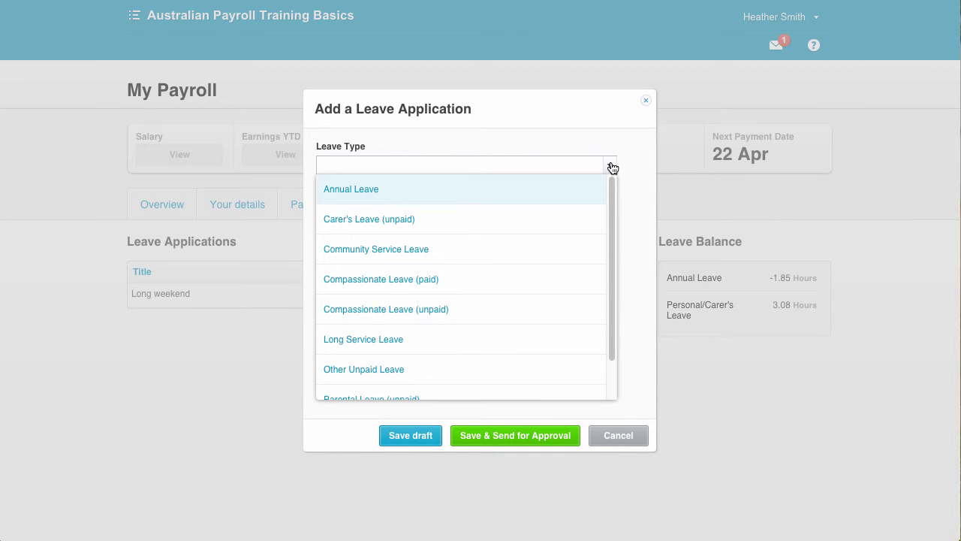
pyautogui.moveTo(613, 189); pyautogui.dragTo(610, 273)
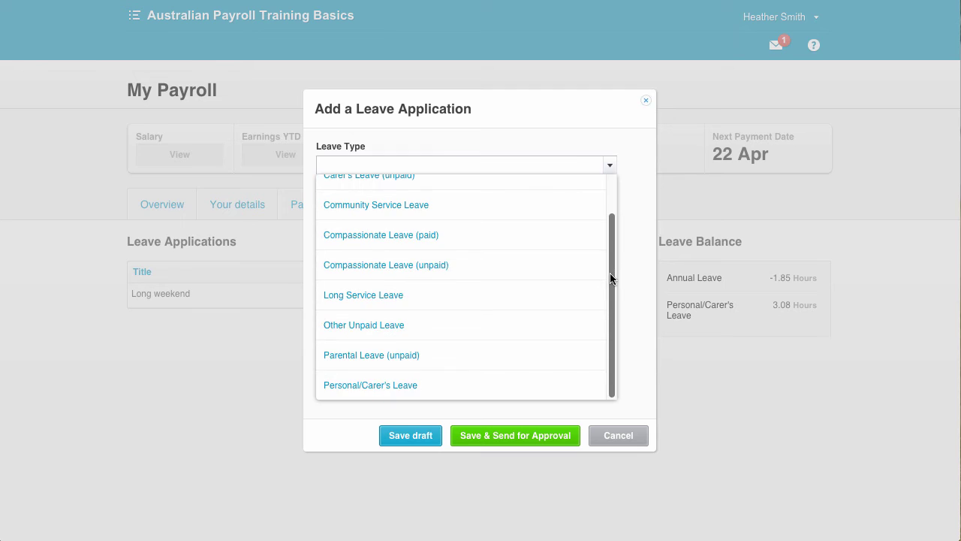
pyautogui.click(427, 386)
pyautogui.click(375, 215)
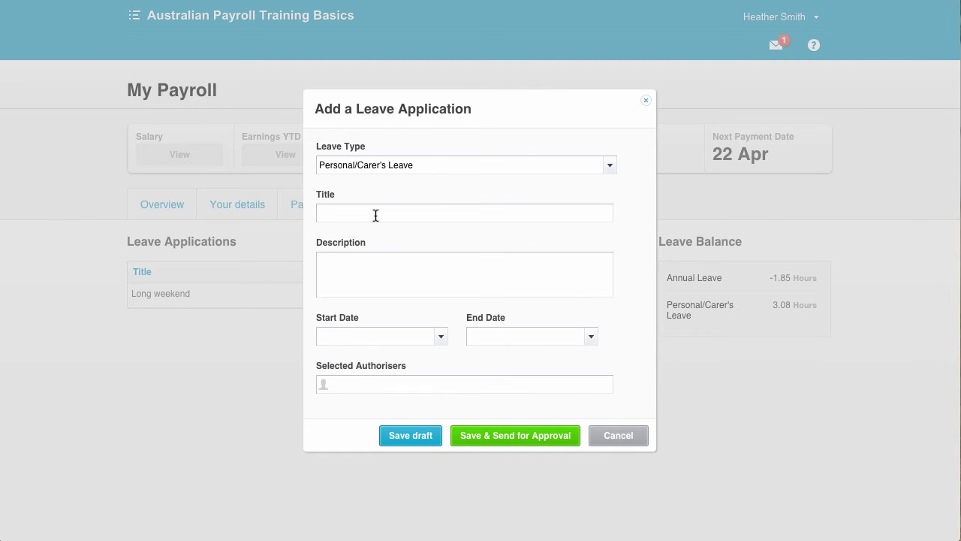
pyautogui.write('Doctor visit')
# Step: Set the leave start and end dates both to 20 Apr 2015
pyautogui.click(442, 339)
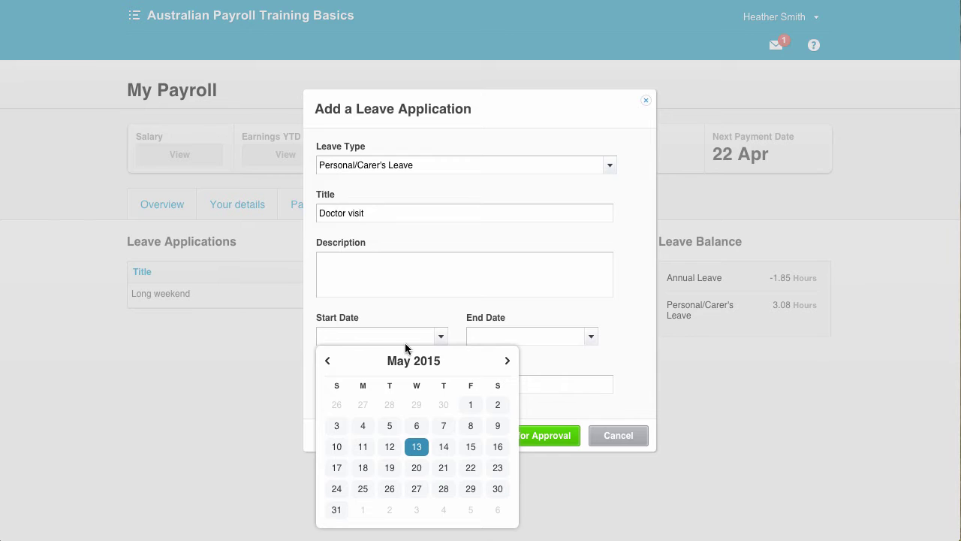
pyautogui.click(328, 363)
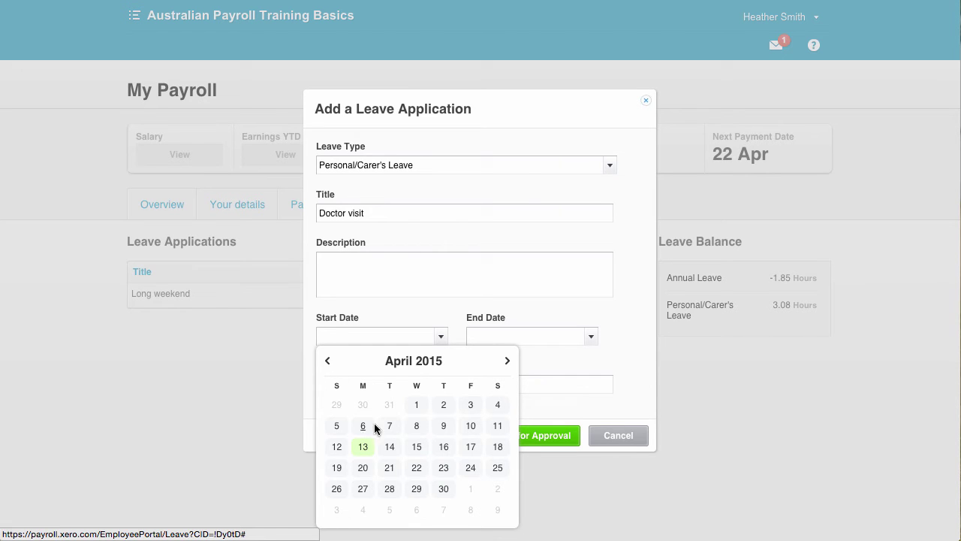
pyautogui.click(361, 469)
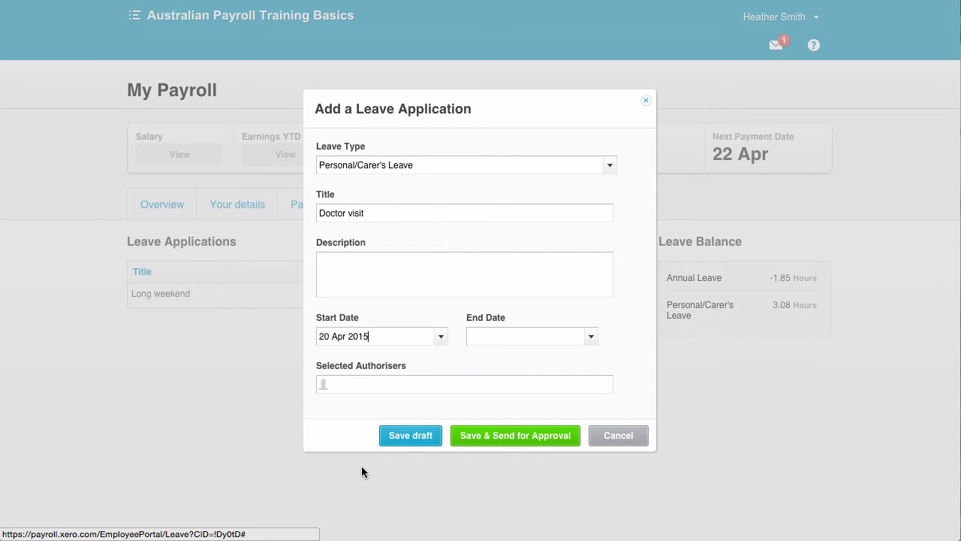
pyautogui.click(591, 337)
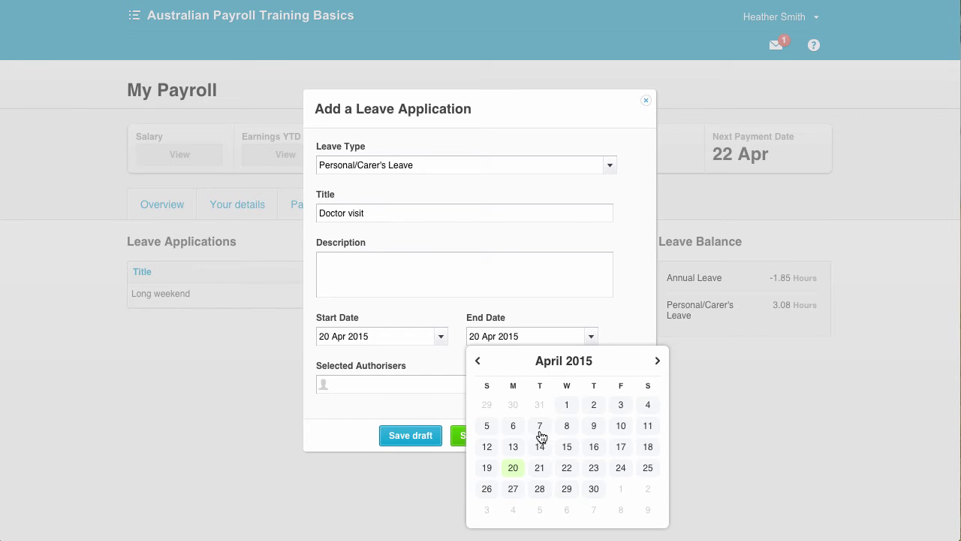
pyautogui.click(513, 465)
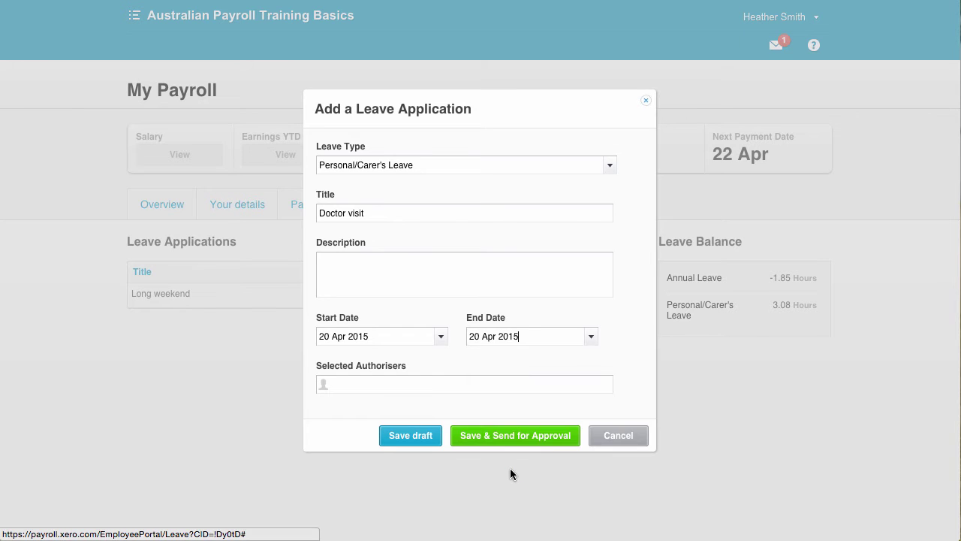
# Step: Assign a single authoriser to the leave request
pyautogui.click(423, 386)
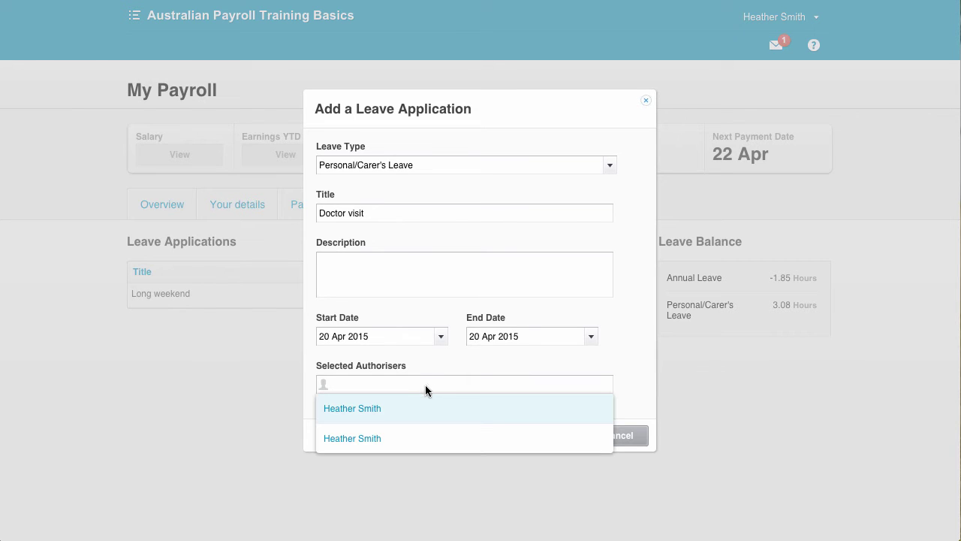
pyautogui.click(391, 414)
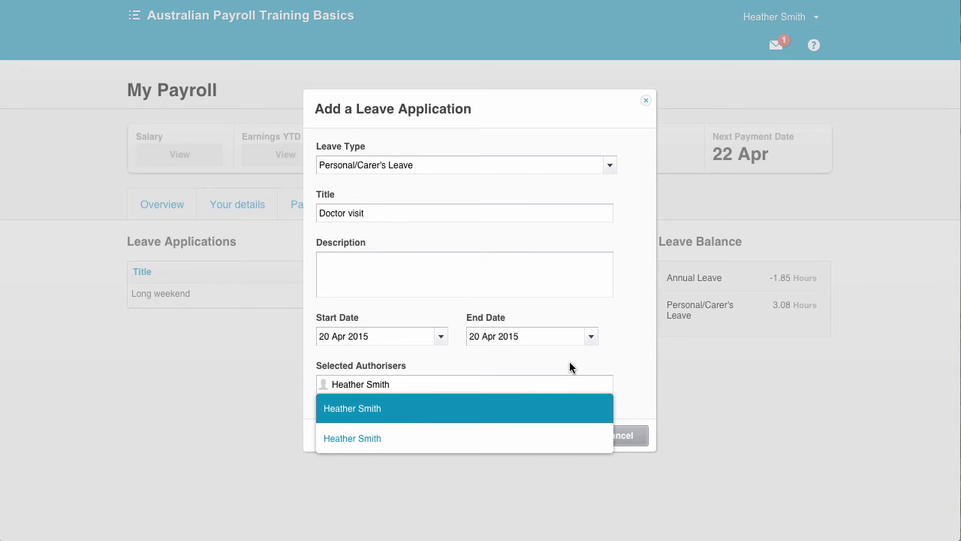
pyautogui.click(439, 409)
pyautogui.click(410, 414)
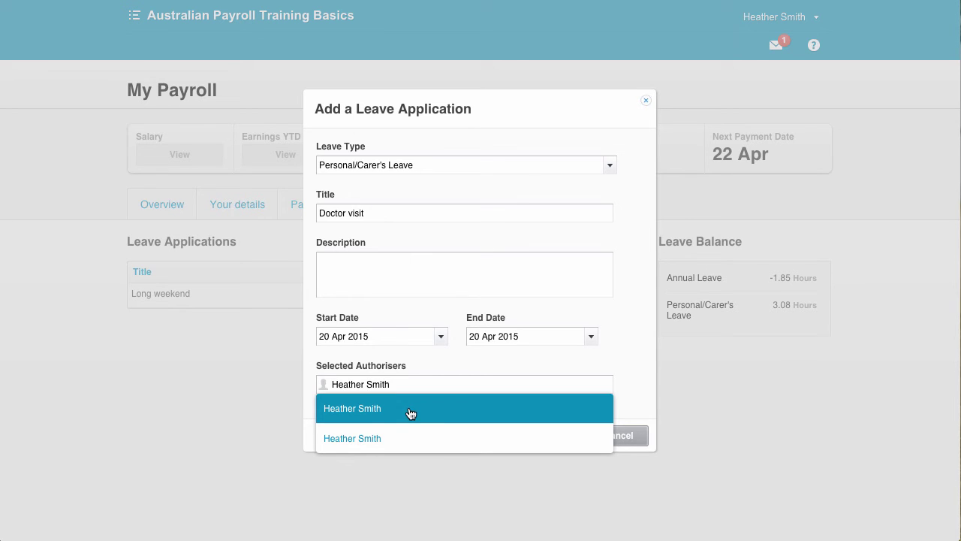
pyautogui.click(334, 442)
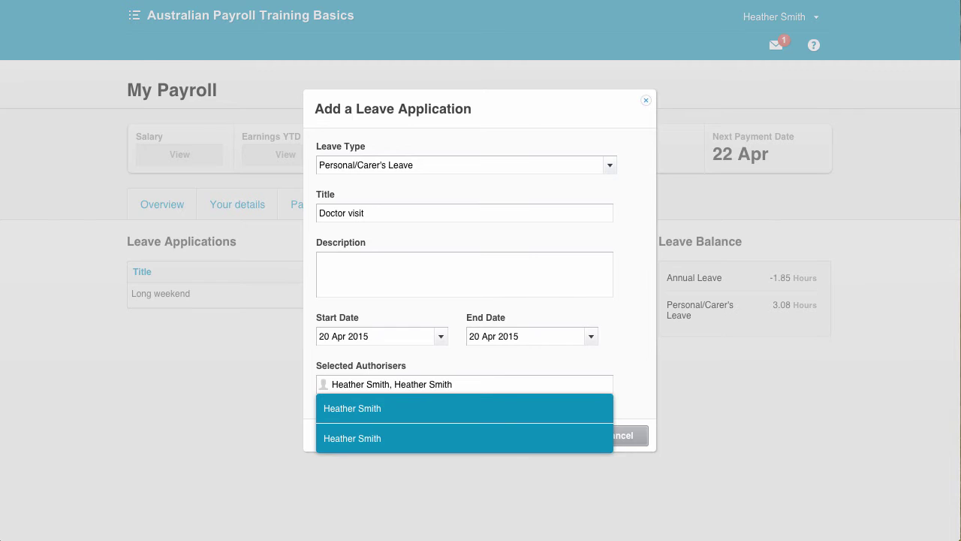
pyautogui.click(458, 383)
pyautogui.click(458, 385)
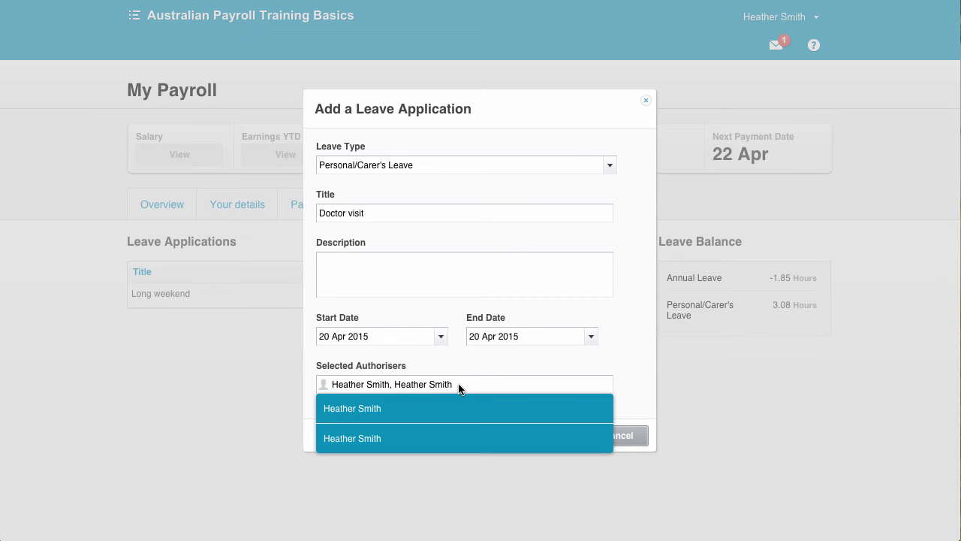
pyautogui.click(426, 406)
pyautogui.click(637, 378)
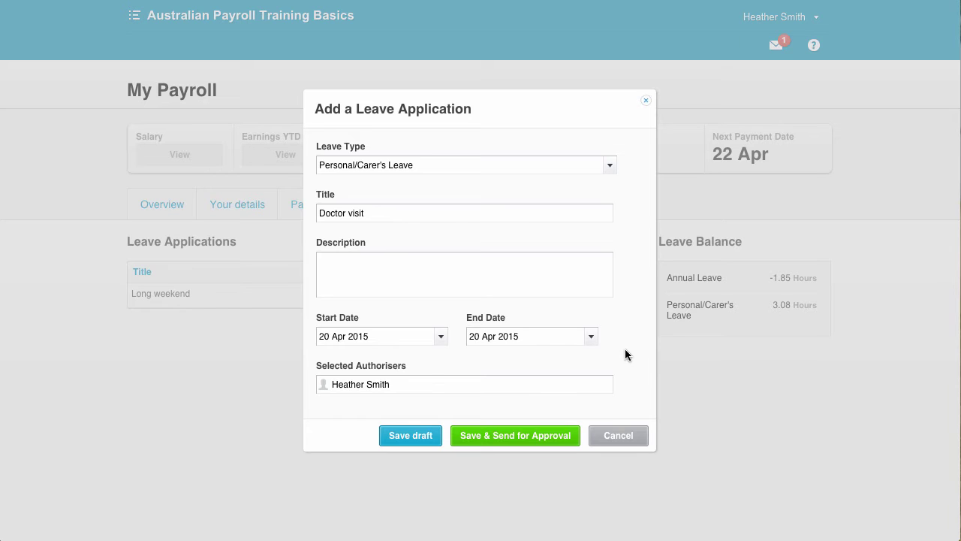
# Step: Submit the Doctor visit leave request with Save & Send for Approval
pyautogui.click(519, 442)
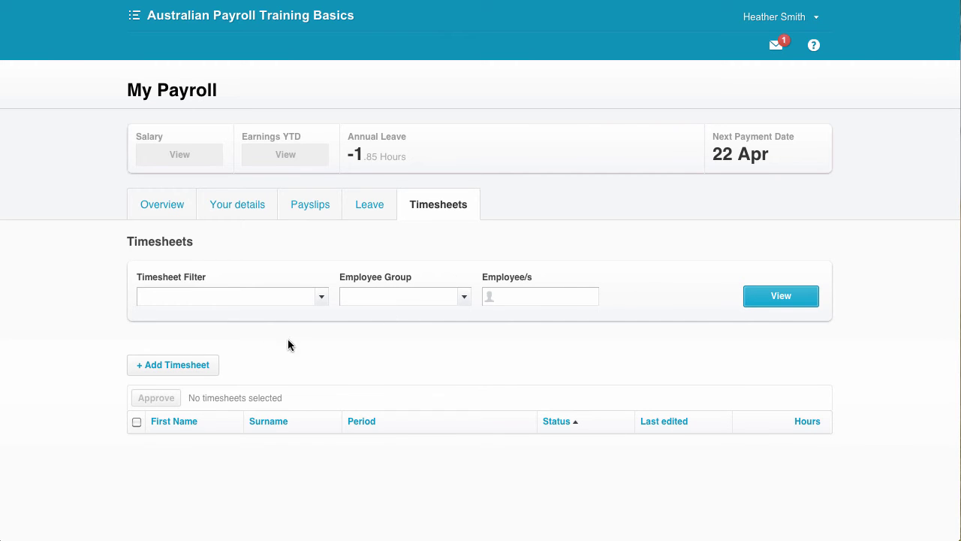
# Step: Create a new timesheet for the week ending 21 Apr 2015
pyautogui.click(203, 369)
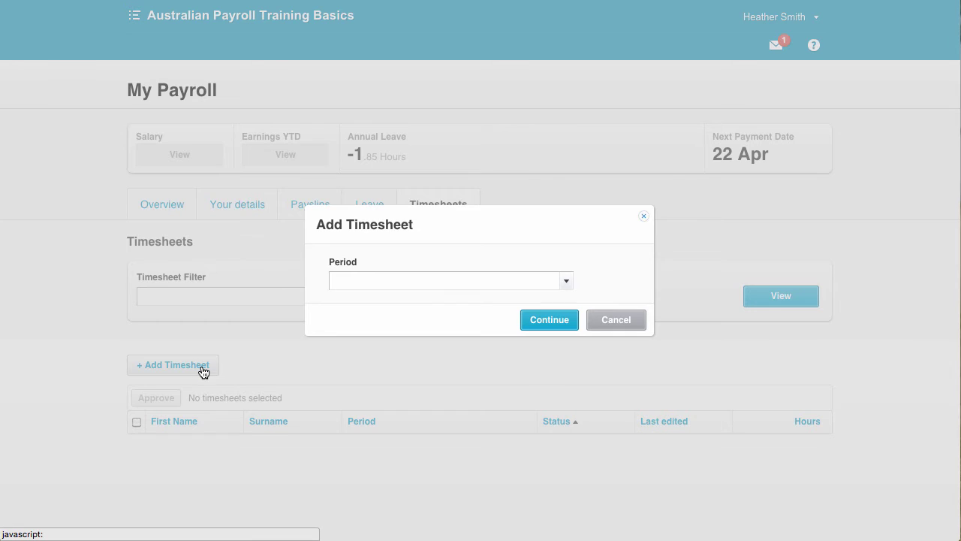
pyautogui.click(568, 284)
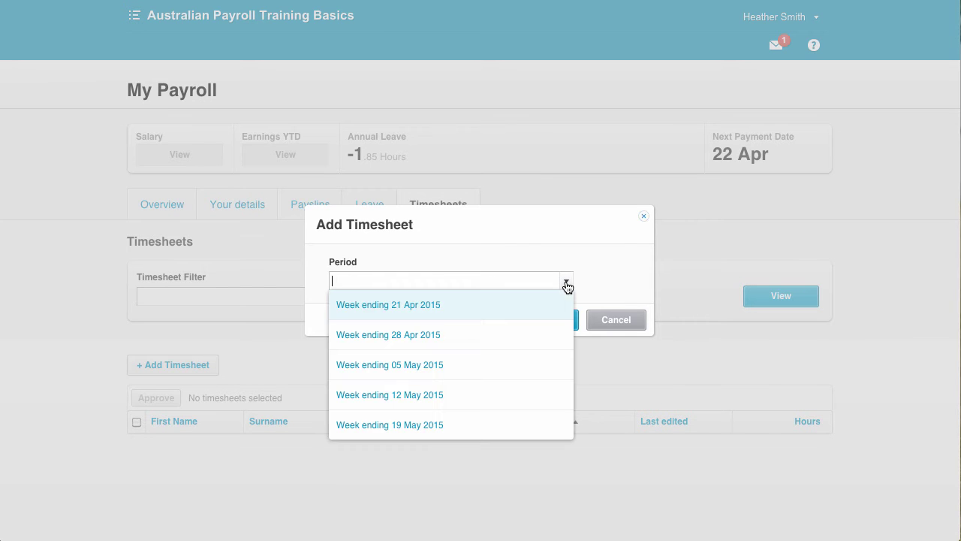
pyautogui.click(475, 315)
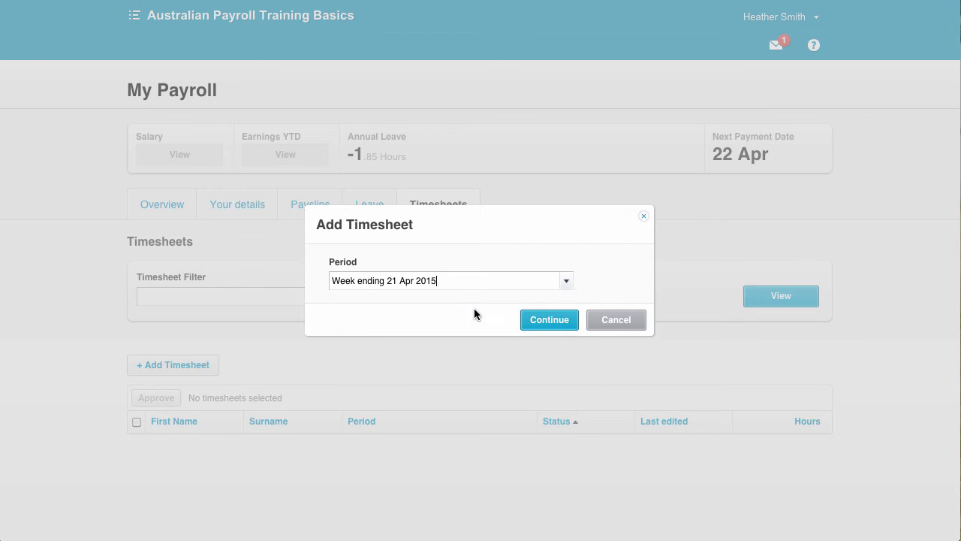
pyautogui.click(548, 319)
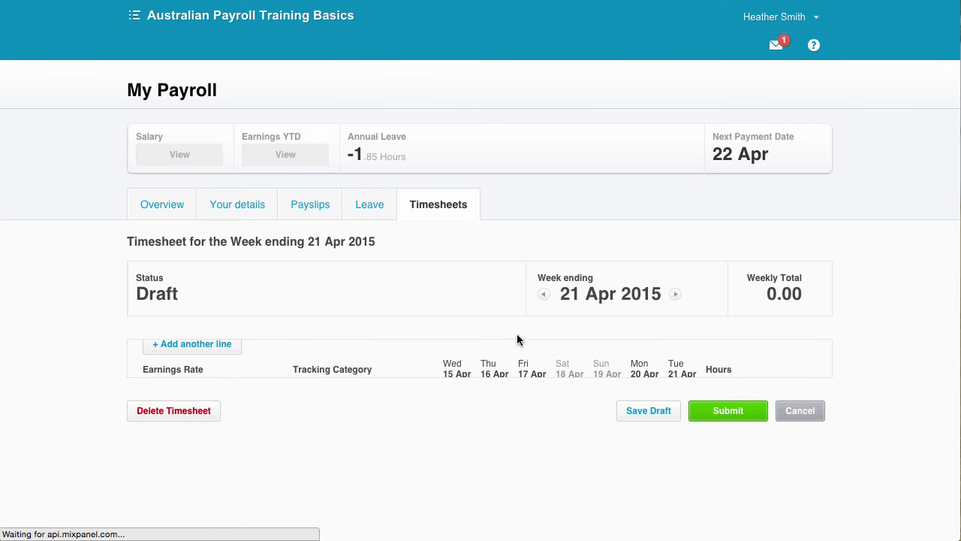
# Step: Add an Ordinary Hours line tracked to Blue with 2 hours each weekday
pyautogui.click(282, 398)
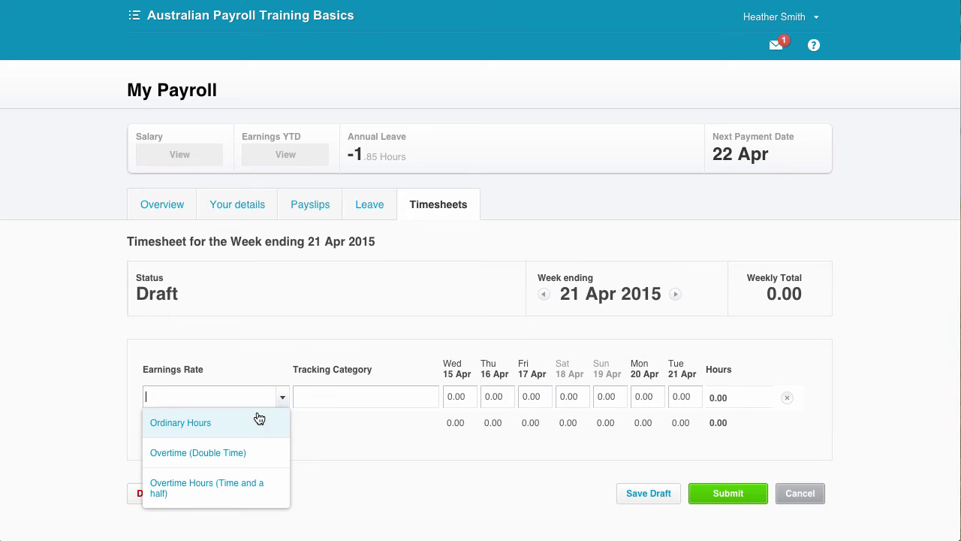
pyautogui.click(259, 421)
pyautogui.click(339, 395)
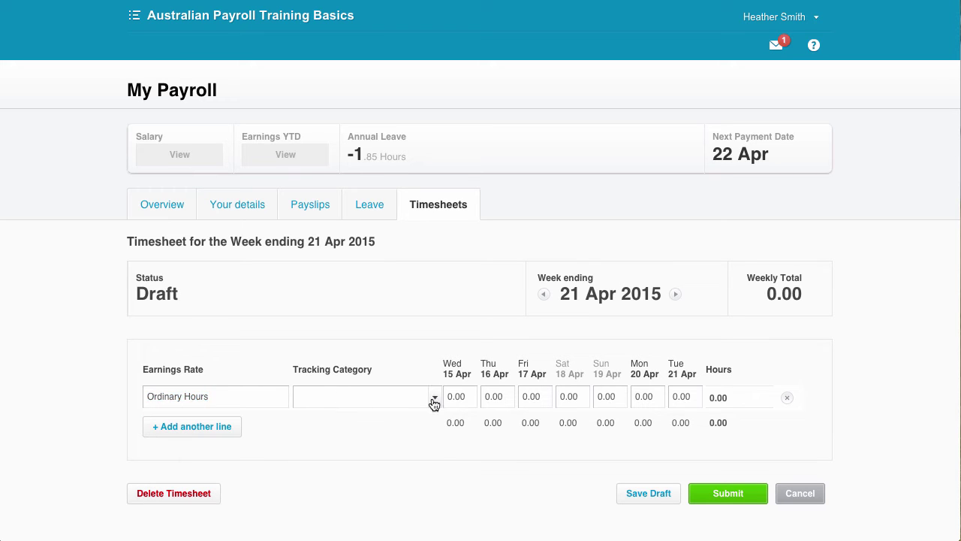
pyautogui.click(434, 398)
pyautogui.click(344, 426)
pyautogui.click(460, 398)
pyautogui.click(461, 398)
pyautogui.write('2')
pyautogui.press('Tab')
pyautogui.write('2')
pyautogui.press('Tab')
pyautogui.write('2')
pyautogui.press('Tab')
pyautogui.press('Tab')
pyautogui.press('Tab')
pyautogui.write('2')
pyautogui.press('Tab')
pyautogui.write('2')
# Step: Add a second Ordinary Hours line tracked to Red with 2 hours each weekday
pyautogui.click(207, 426)
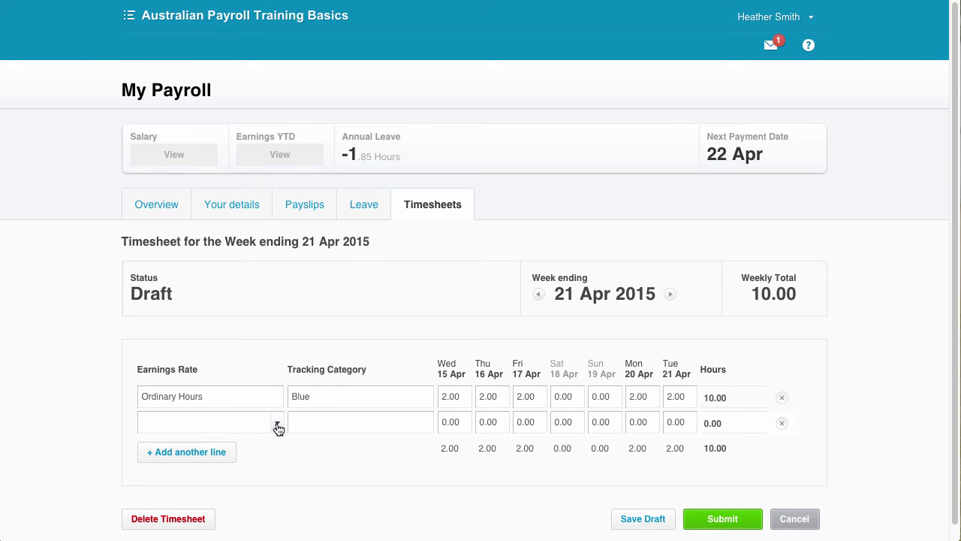
pyautogui.click(277, 426)
pyautogui.click(236, 446)
pyautogui.click(322, 429)
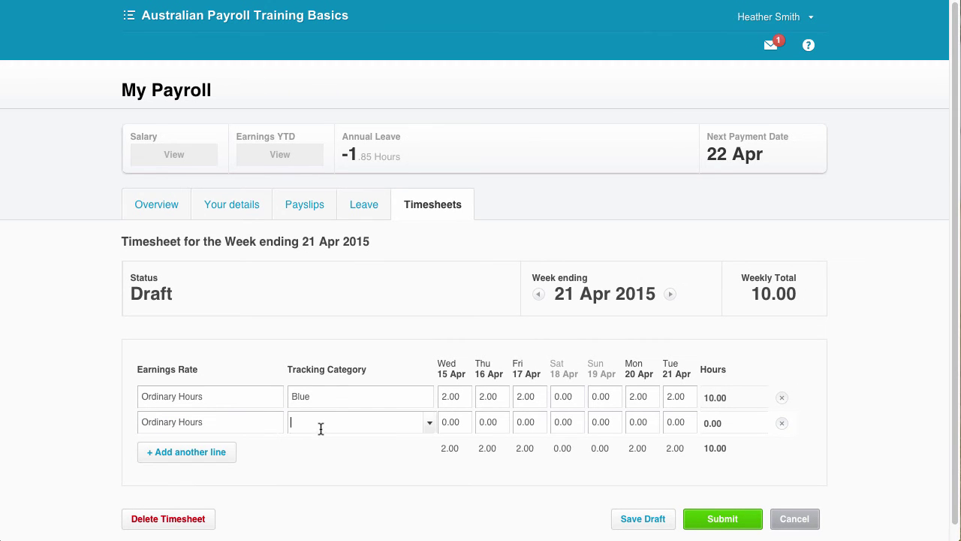
pyautogui.click(429, 423)
pyautogui.click(337, 481)
pyautogui.click(457, 423)
pyautogui.write('2')
pyautogui.press('Tab')
pyautogui.write('2')
pyautogui.press('Tab')
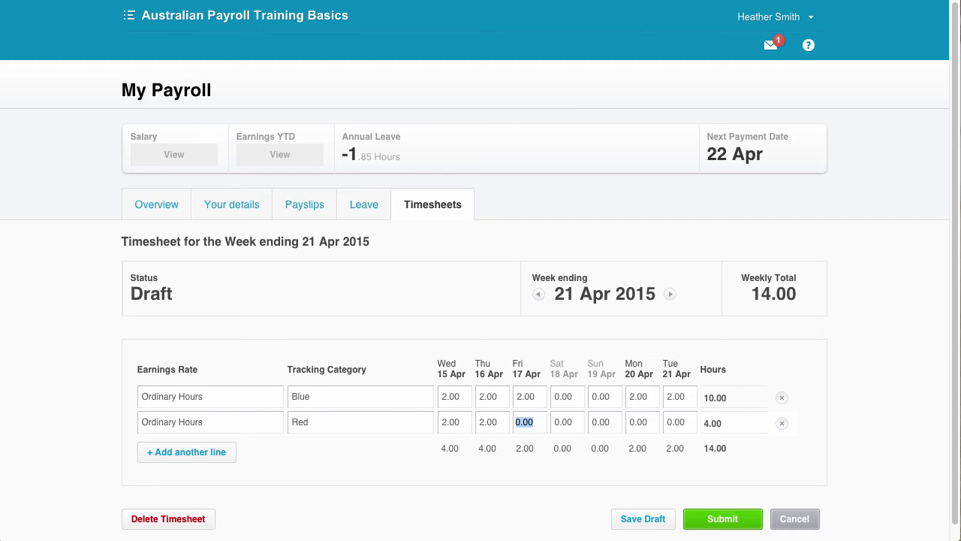
pyautogui.write('2')
pyautogui.press('Tab')
pyautogui.press('Tab')
pyautogui.press('Tab')
pyautogui.write('2')
pyautogui.press('Tab')
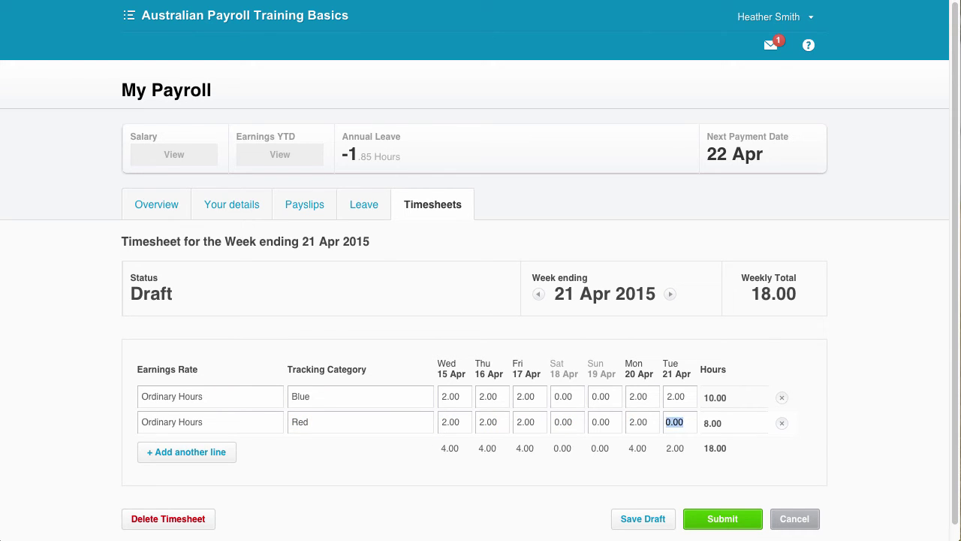
pyautogui.write('2')
# Step: Add a third timesheet line set to Ordinary Hours and tracked to Yellow
pyautogui.click(214, 455)
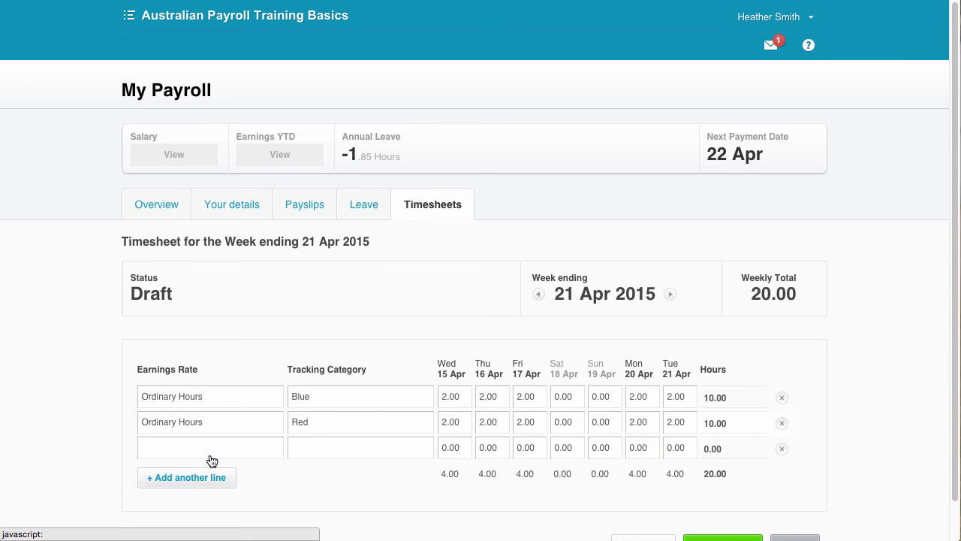
pyautogui.click(277, 452)
pyautogui.click(217, 347)
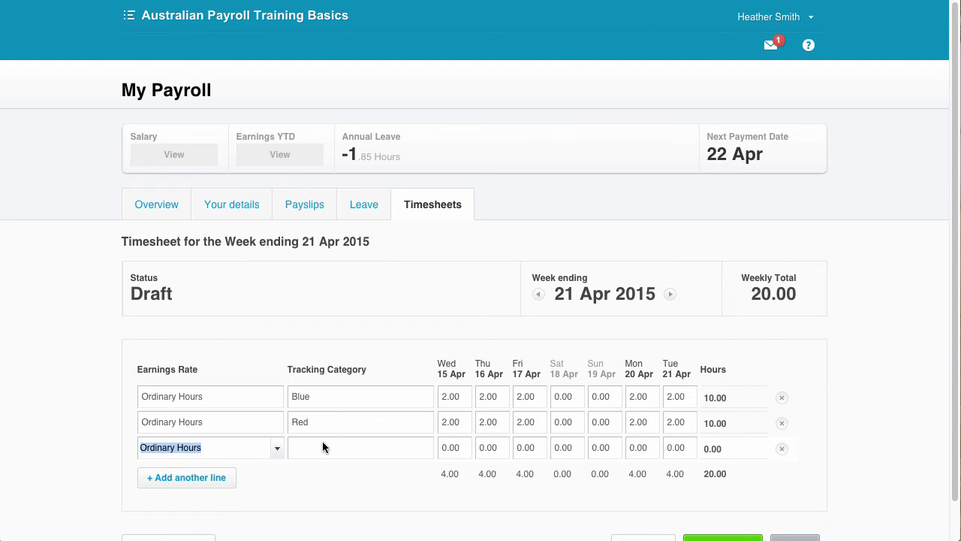
pyautogui.click(323, 447)
pyautogui.click(430, 452)
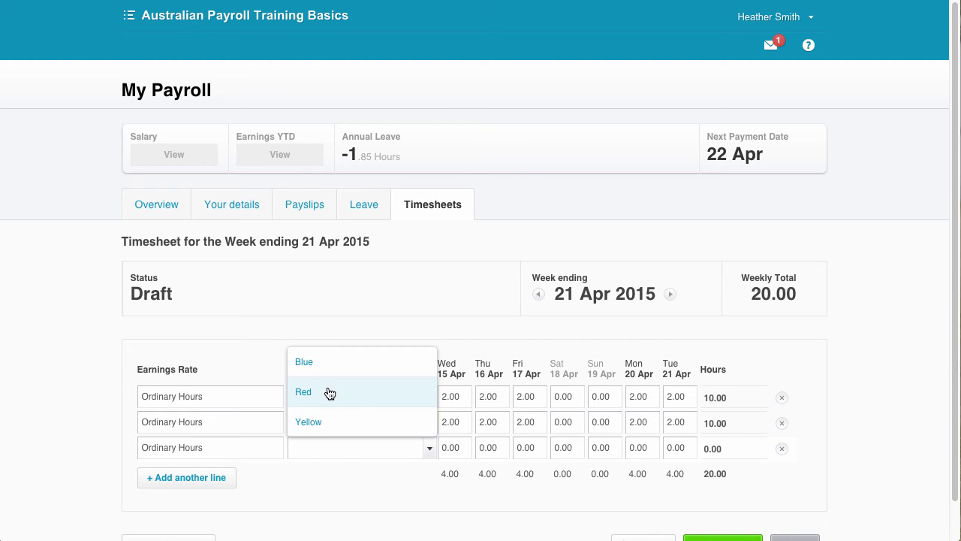
pyautogui.click(328, 422)
# Step: Enter 3 hours for Wed, Thu, Fri, Mon and Tue on the Yellow line, totalling 35.00
pyautogui.click(466, 450)
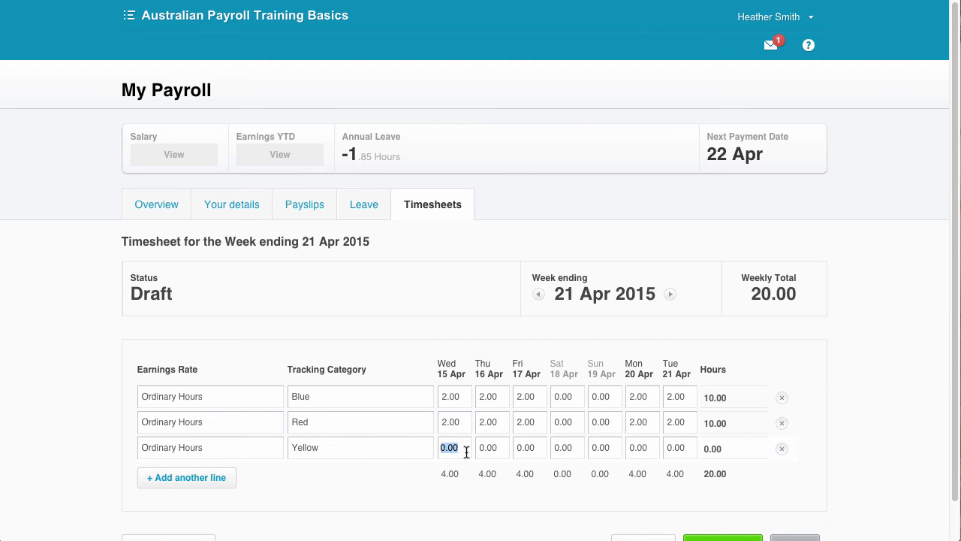
pyautogui.write('3')
pyautogui.press('Tab')
pyautogui.write('3')
pyautogui.press('Tab')
pyautogui.write('3')
pyautogui.press('Tab')
pyautogui.write('3')
pyautogui.press('BackSpace')
pyautogui.press('Tab')
pyautogui.press('Tab')
pyautogui.write('3')
pyautogui.press('Tab')
pyautogui.write('3')
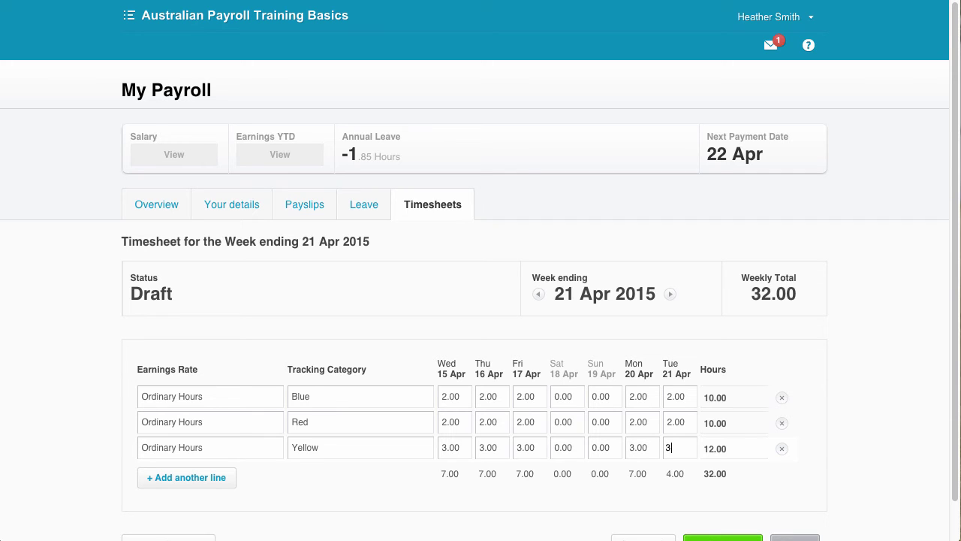
pyautogui.click(682, 423)
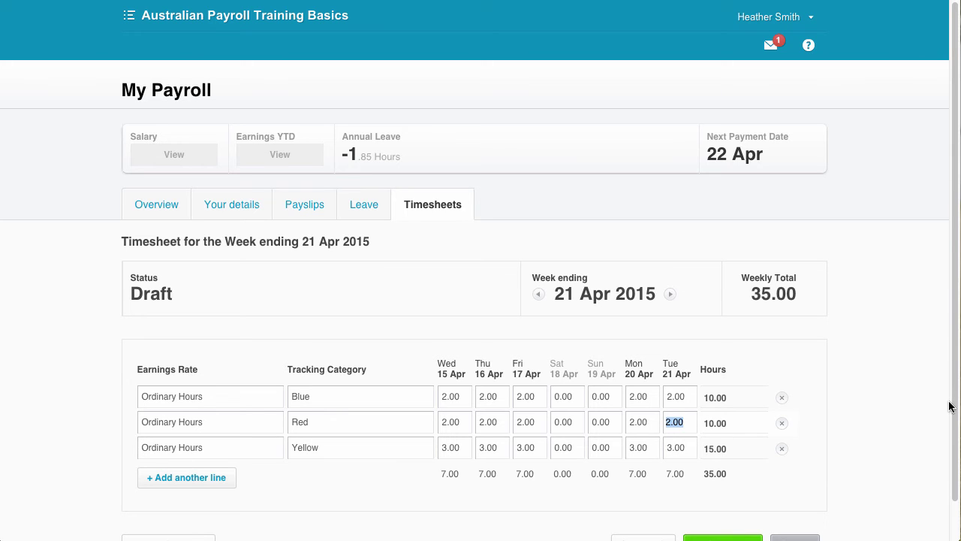
pyautogui.moveTo(955, 410); pyautogui.dragTo(956, 463)
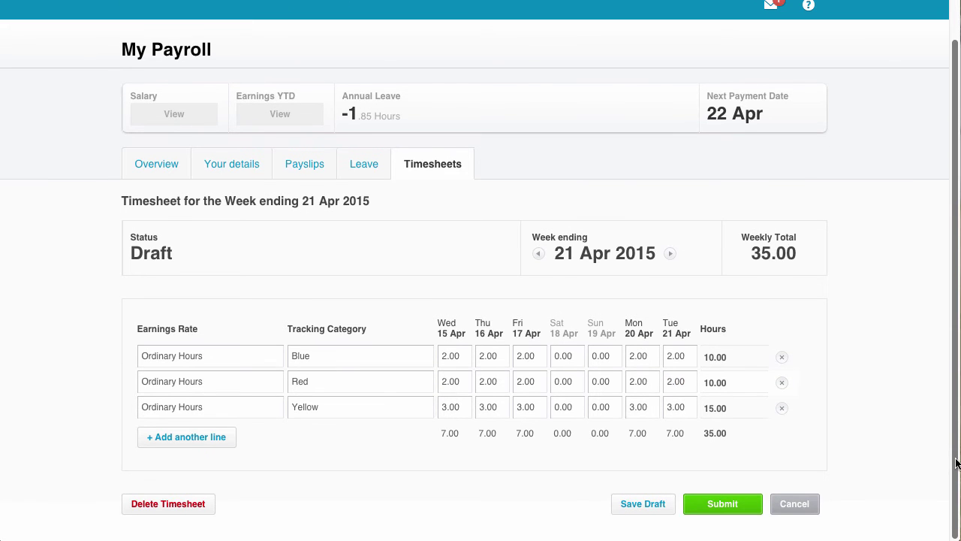
# Step: Send the 35.00-hour week ending 21 Apr 2015 timesheet to two chosen approvers
pyautogui.click(727, 506)
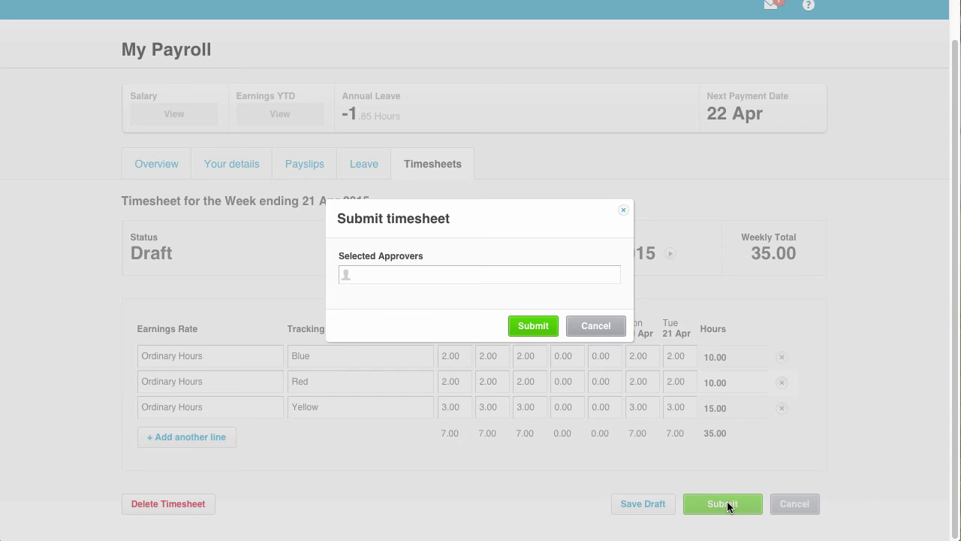
pyautogui.click(391, 272)
pyautogui.click(386, 328)
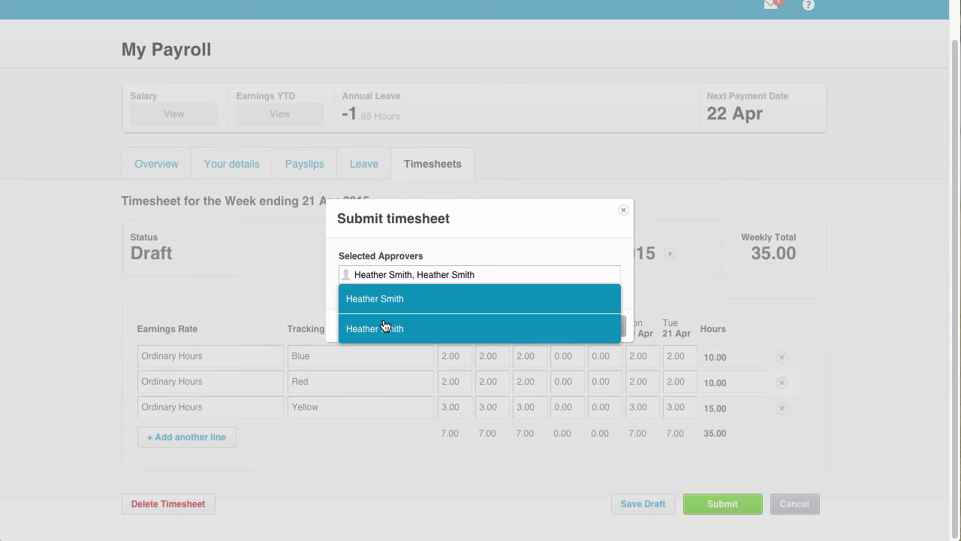
pyautogui.click(522, 251)
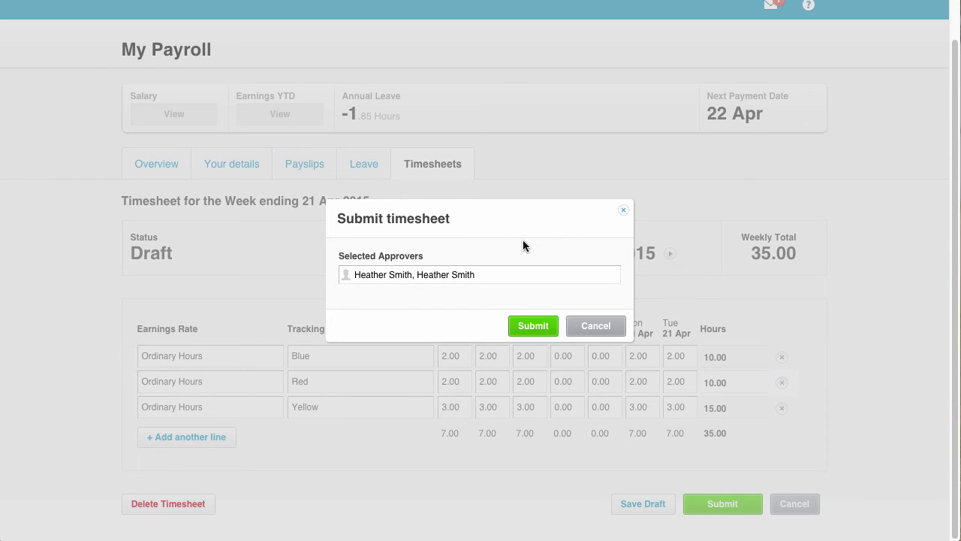
pyautogui.click(533, 326)
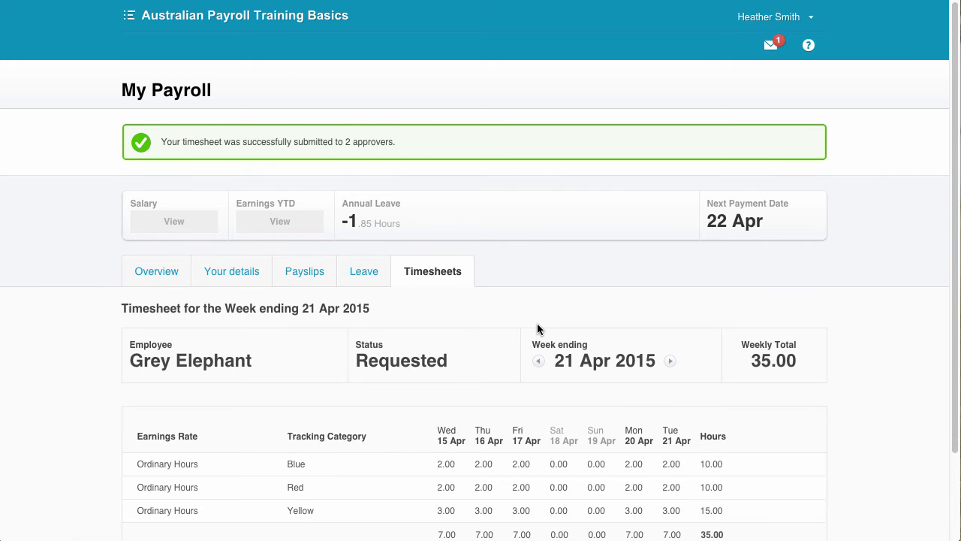
pyautogui.moveTo(955, 236); pyautogui.dragTo(955, 339)
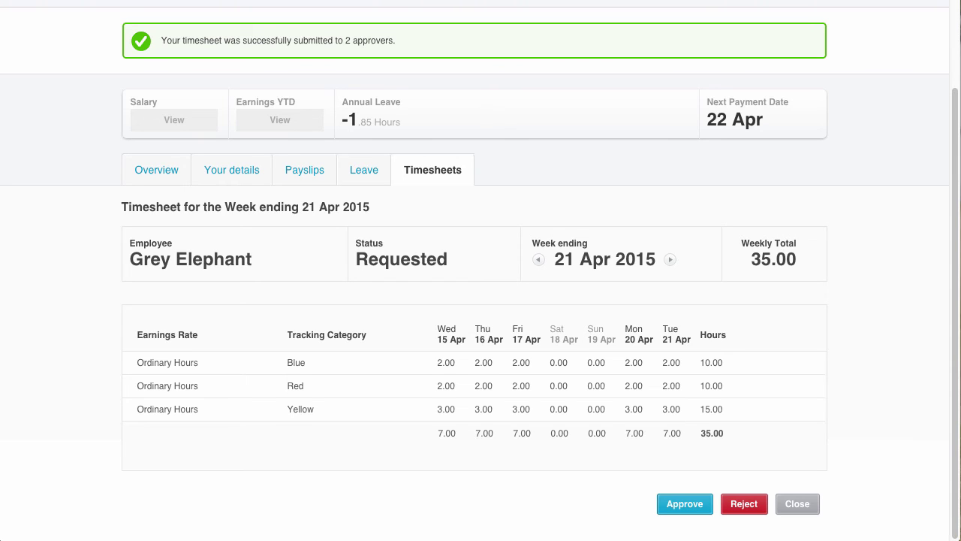
# Step: Close the submitted timesheet and open the payslip for week ending 14 Apr 2015
pyautogui.click(792, 511)
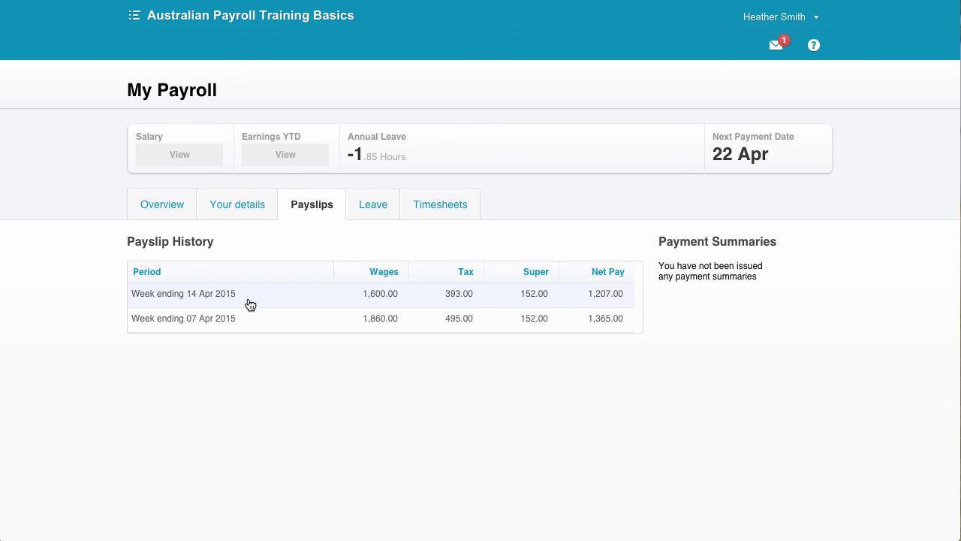
pyautogui.click(204, 302)
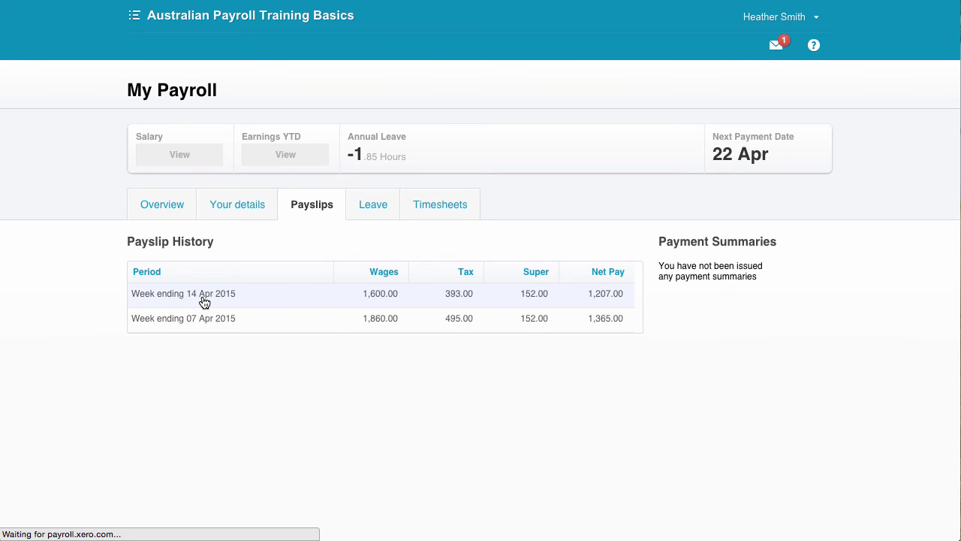